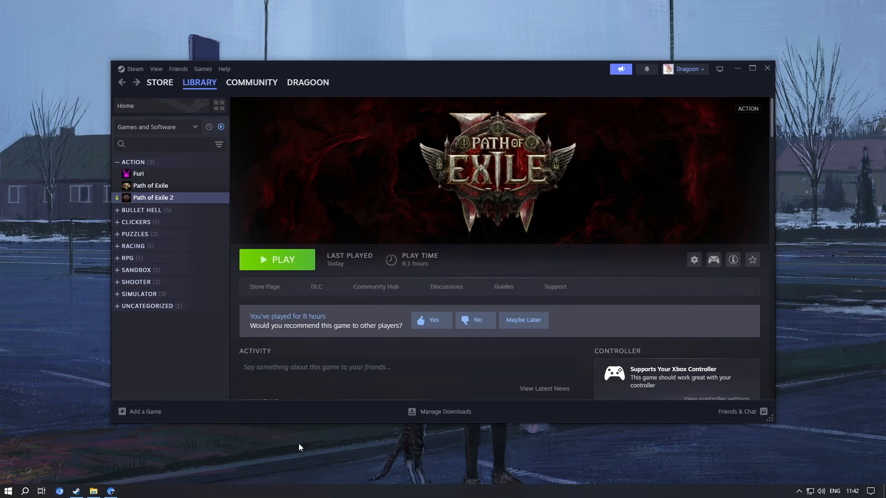
Open Windows Settings and go to the Graphics settings page of the System display options.
{"action": "left_click", "coordinate": [8, 492]}
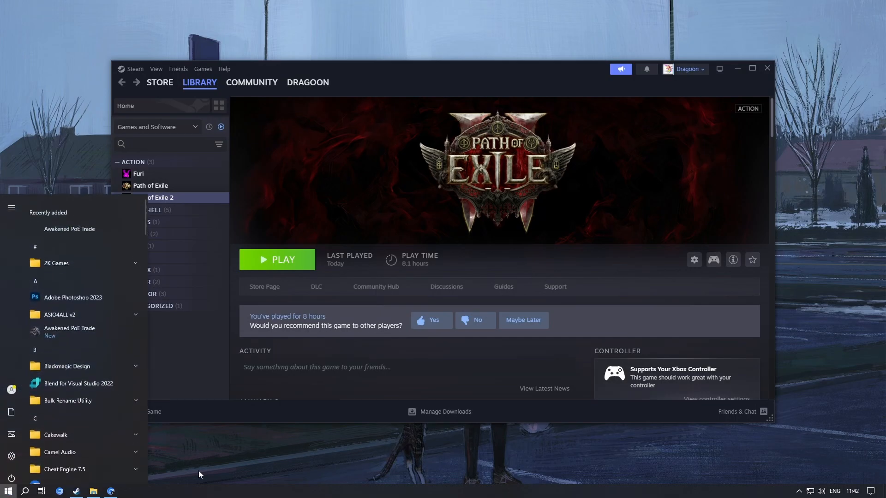
{"action": "left_click", "coordinate": [316, 477]}
{"action": "type", "text": "sett"}
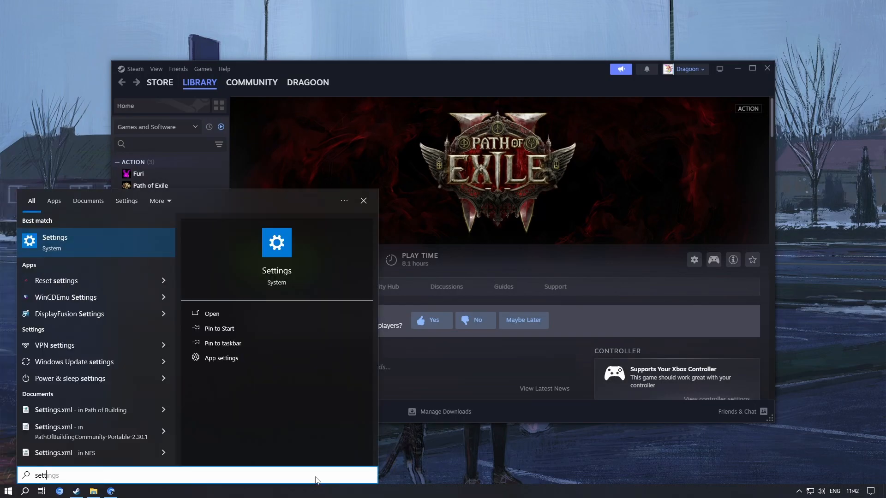
{"action": "left_click", "coordinate": [69, 248]}
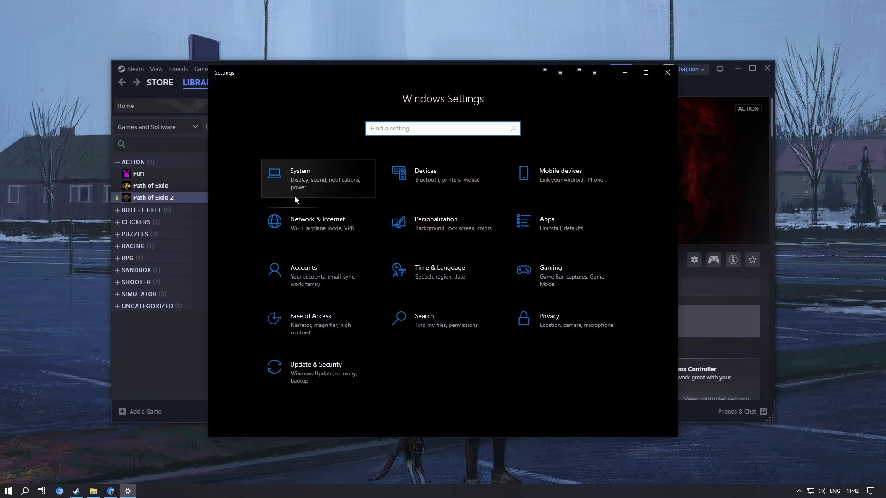
{"action": "left_click", "coordinate": [305, 187]}
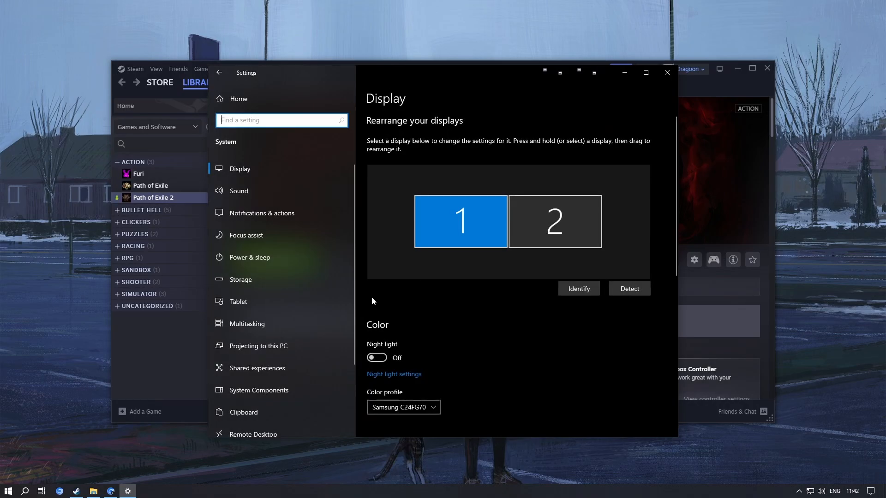
{"action": "scroll", "coordinate": [485, 265], "scroll_direction": "down", "scroll_amount": 8}
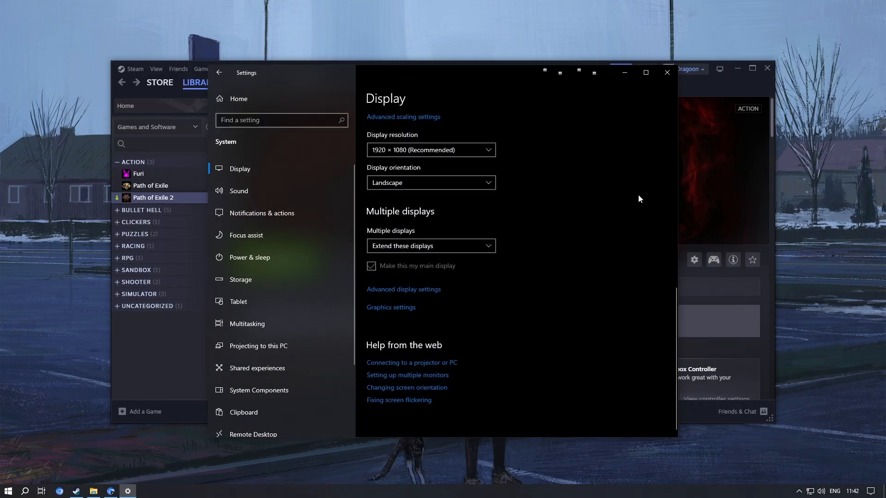
{"action": "left_click", "coordinate": [392, 307]}
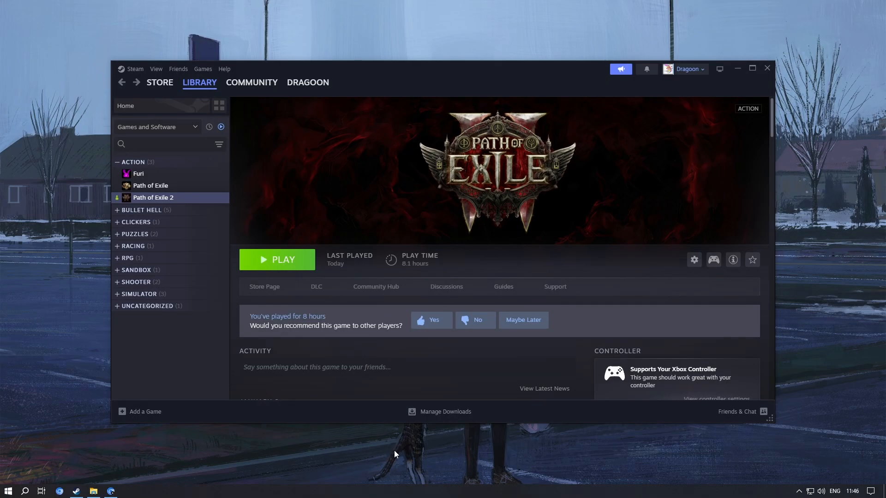
Switch to the browser and read the Reddit comment about the Nvidia app recognising PoE 2 as PoE 1.
{"action": "left_click", "coordinate": [111, 492]}
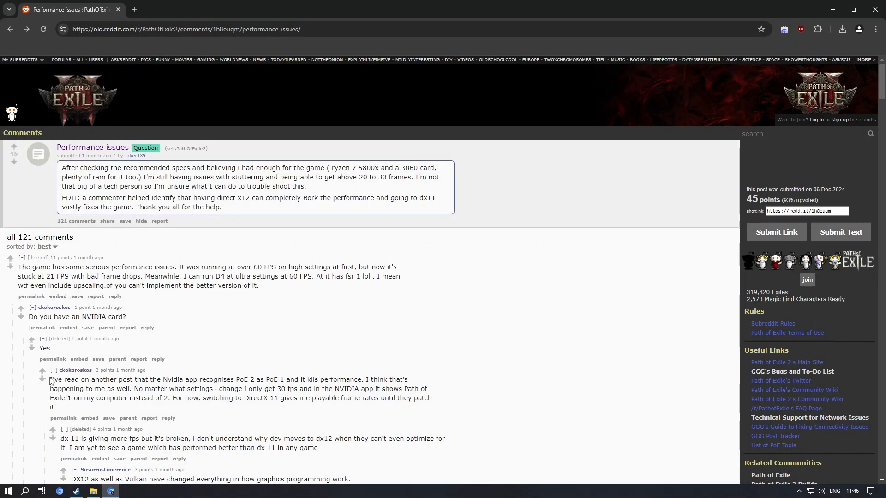
{"action": "left_click_drag", "start_coordinate": [51, 379], "coordinate": [364, 381]}
{"action": "left_click", "coordinate": [363, 423]}
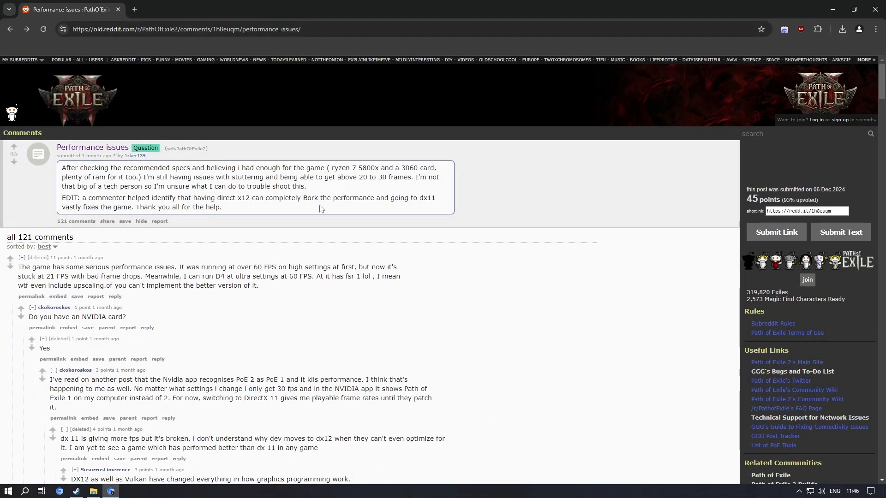
Search Google for "nvidia profile inspector" in a new tab and open the nvidiaProfileInspector GitHub releases page.
{"action": "left_click", "coordinate": [135, 9]}
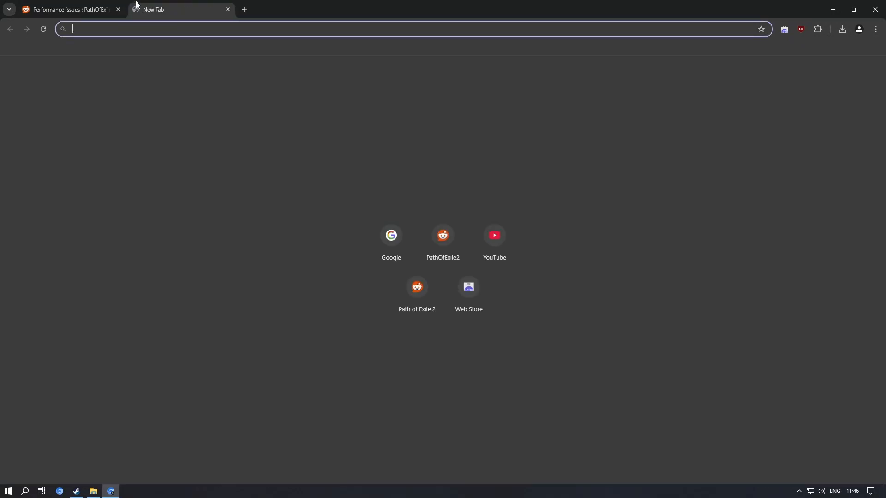
{"action": "left_click", "coordinate": [388, 236]}
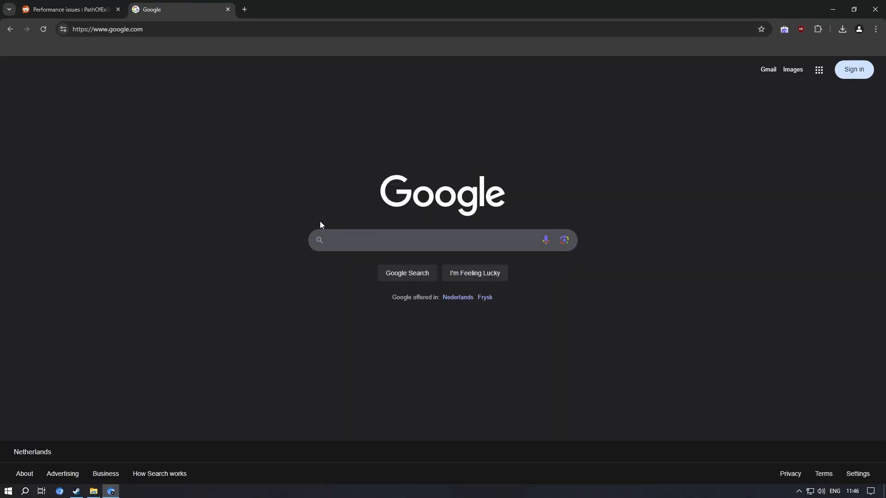
{"action": "type", "text": "nvi"}
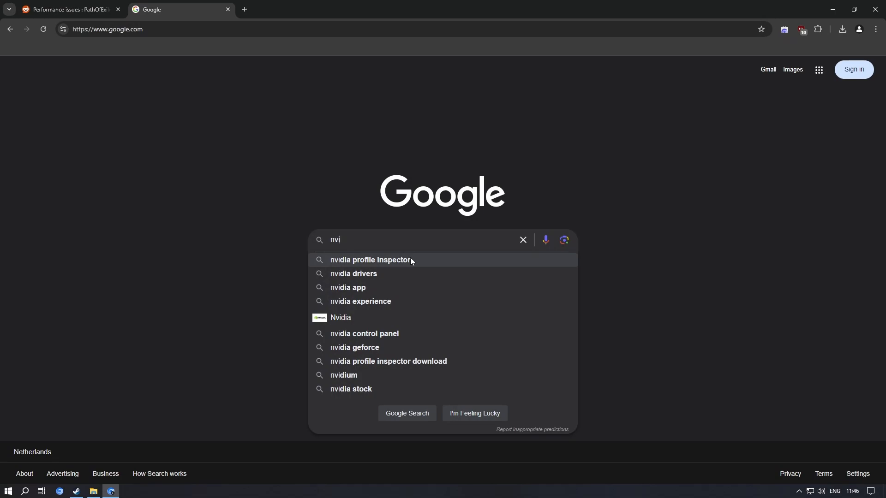
{"action": "left_click", "coordinate": [410, 259]}
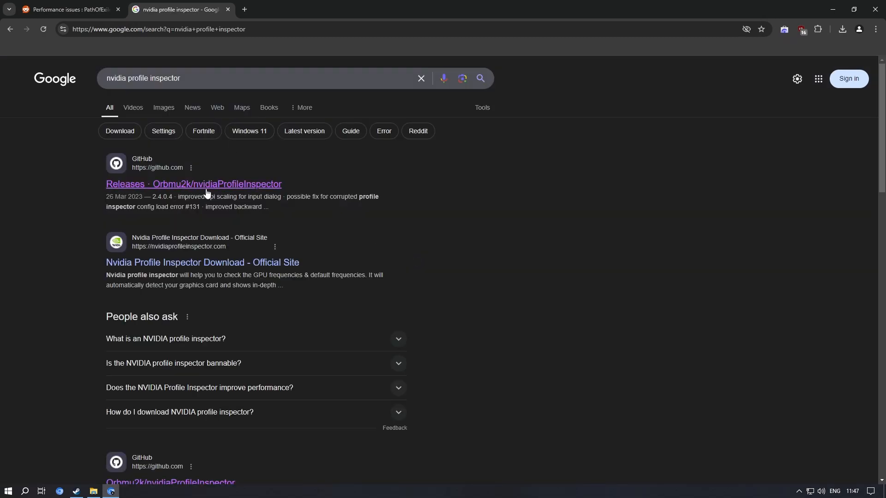
{"action": "left_click", "coordinate": [181, 185]}
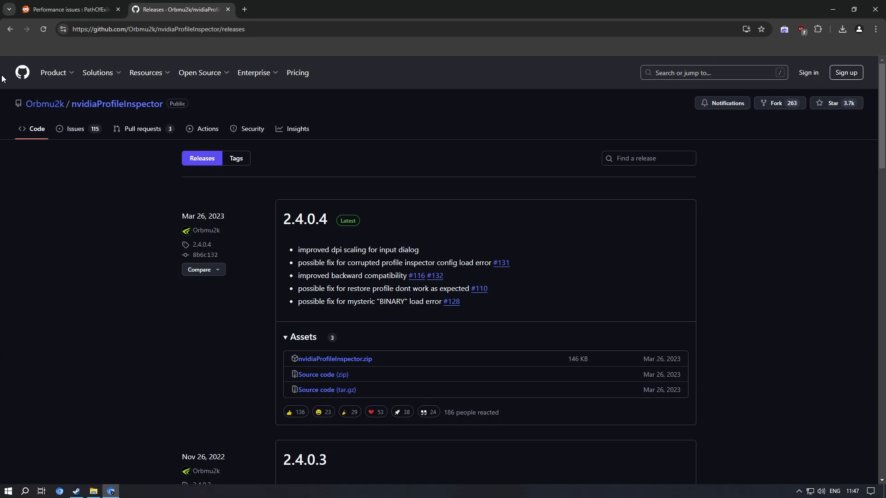
{"action": "left_click_drag", "start_coordinate": [25, 104], "coordinate": [65, 107]}
{"action": "left_click", "coordinate": [82, 273]}
Launch nvidiaProfileInspector.exe from the "NVidia profile inspector 2.4.0.4" folder in File Explorer.
{"action": "left_click", "coordinate": [93, 492]}
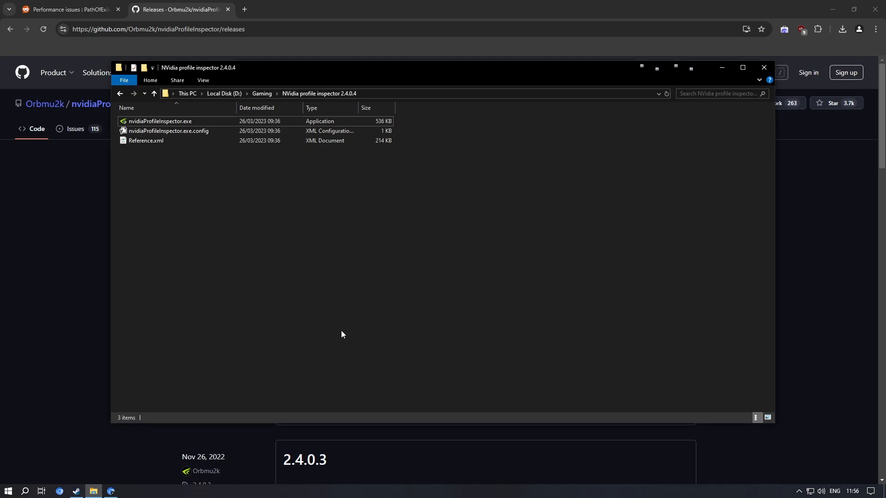
{"action": "double_click", "coordinate": [180, 119]}
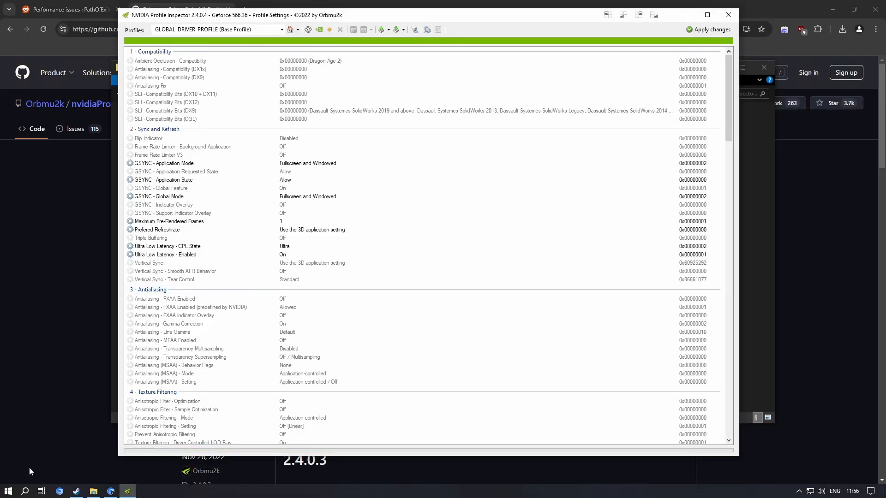
Switch to Steam and browse the local files of Path of Exile 2.
{"action": "left_click", "coordinate": [77, 492]}
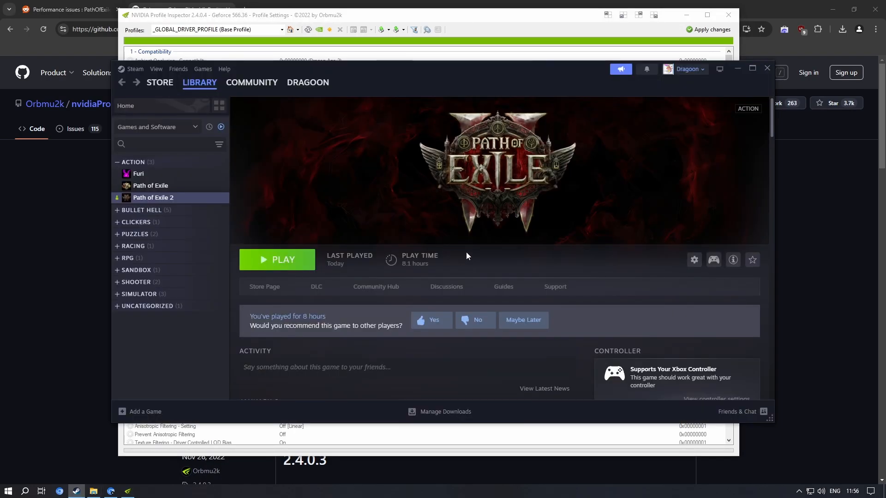
{"action": "right_click", "coordinate": [160, 203]}
{"action": "mouse_move", "coordinate": [196, 271]}
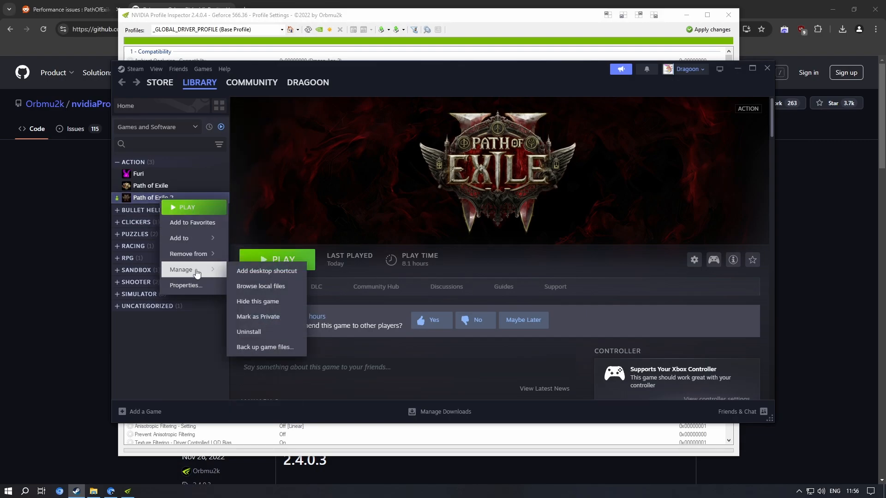
{"action": "left_click", "coordinate": [267, 288]}
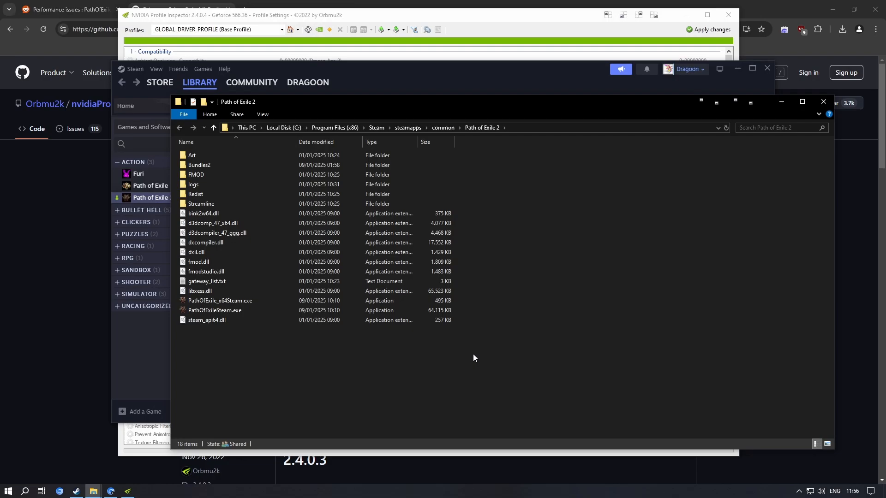
Load the driver profile for PathOfExileSteam.exe by dropping the file from the game folder onto NVIDIA Profile Inspector.
{"action": "left_click", "coordinate": [213, 311]}
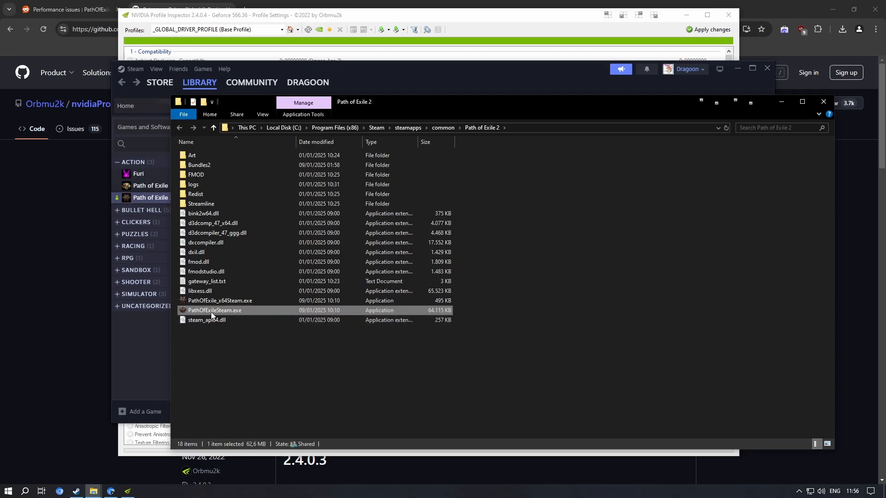
{"action": "left_click_drag", "start_coordinate": [212, 315], "coordinate": [398, 57]}
{"action": "left_click", "coordinate": [500, 22]}
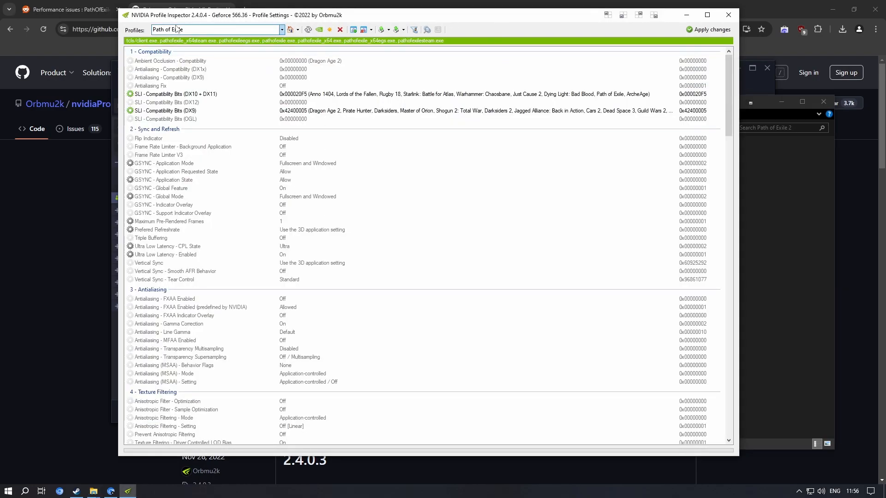
Remove pathofexilesteam.exe from the applications assigned to the Path of Exile profile.
{"action": "left_click", "coordinate": [281, 30]}
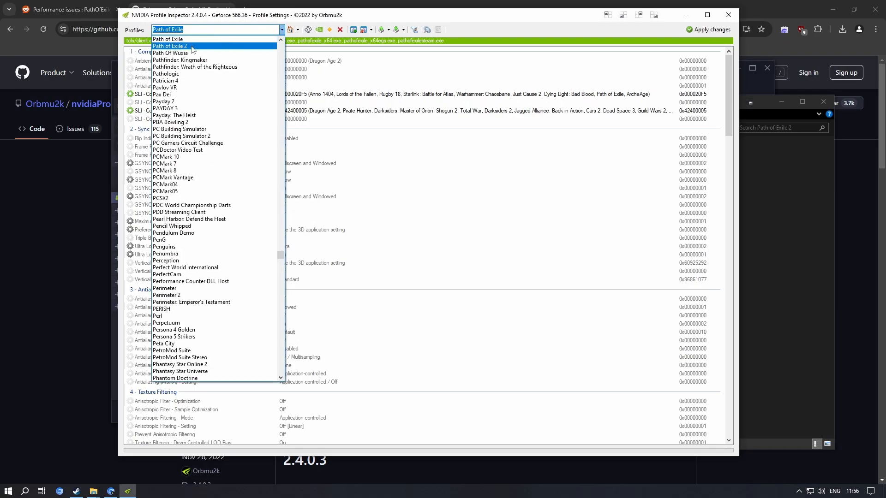
{"action": "left_click", "coordinate": [429, 52]}
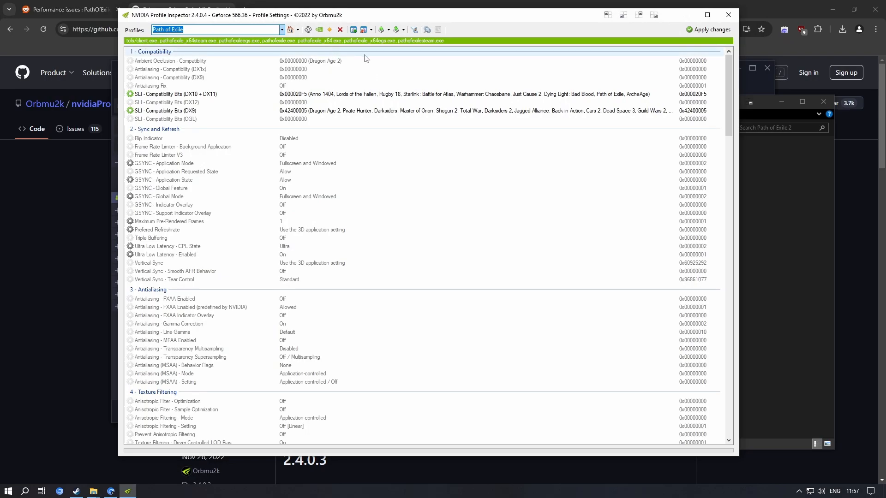
{"action": "left_click", "coordinate": [364, 29]}
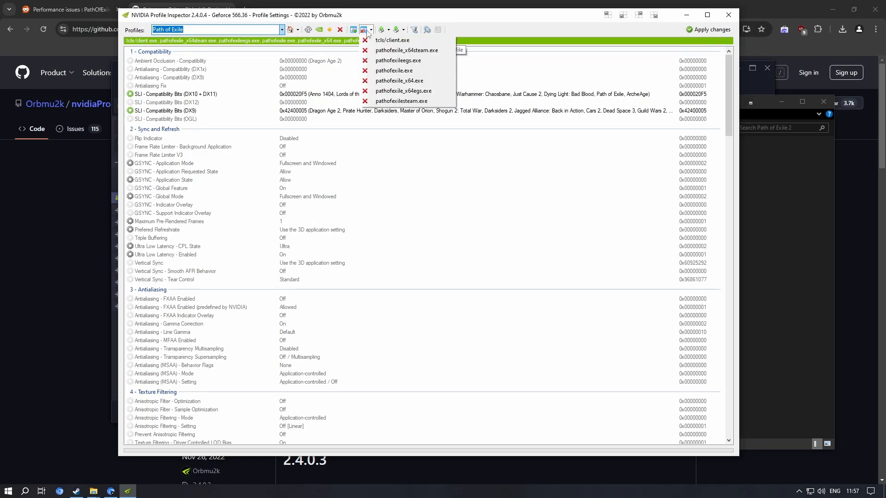
{"action": "left_click", "coordinate": [391, 102]}
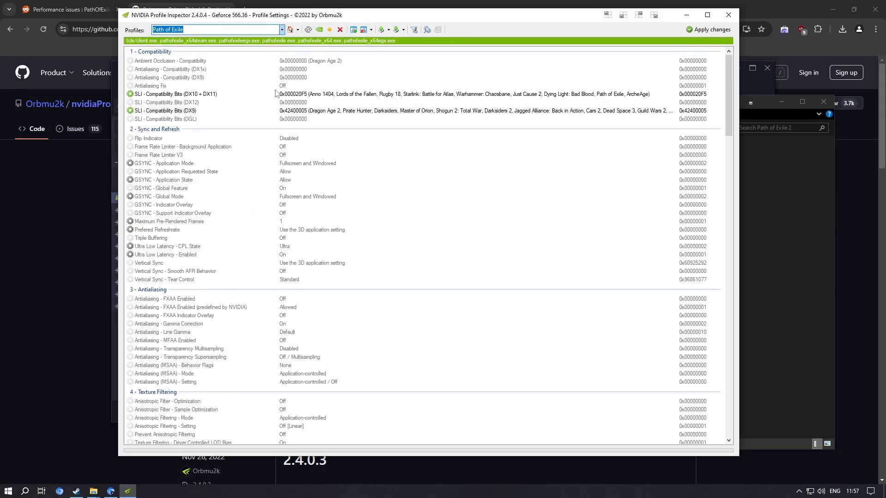
Select the Path of Exile 2 profile and add PathOfExileSteam.exe from the game folder as its application.
{"action": "left_click", "coordinate": [282, 30]}
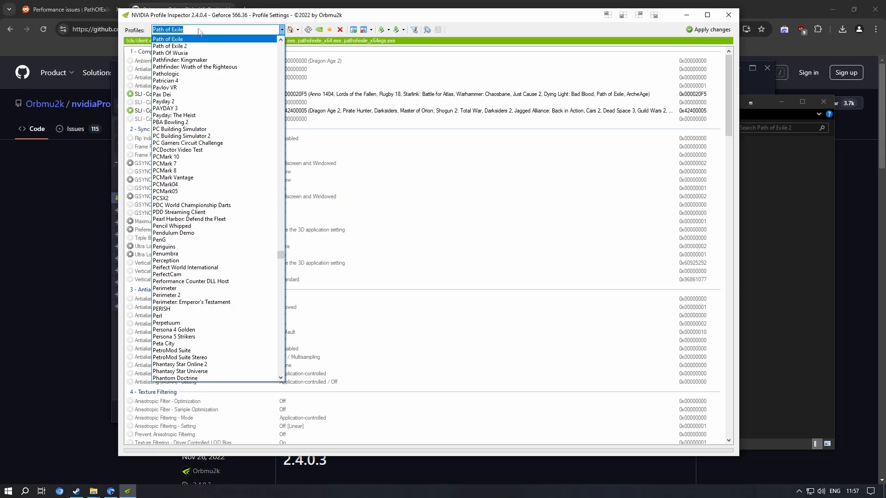
{"action": "left_click", "coordinate": [175, 48]}
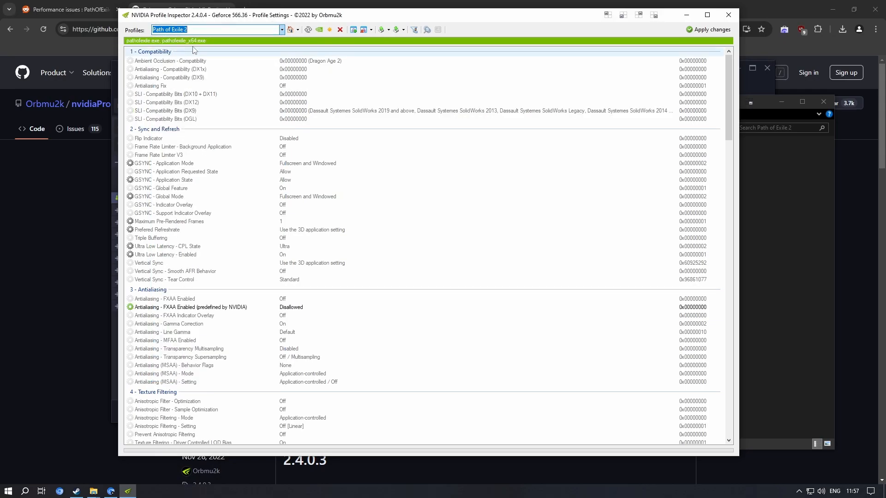
{"action": "left_click", "coordinate": [354, 30]}
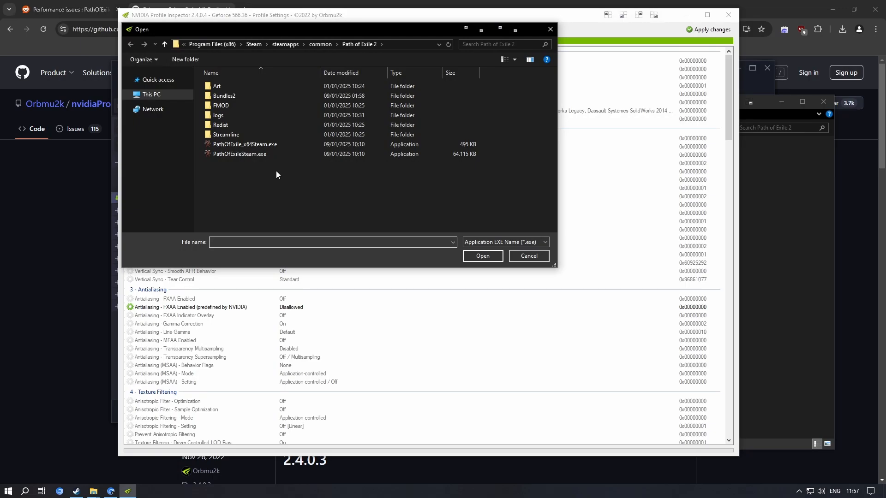
{"action": "left_click", "coordinate": [231, 154]}
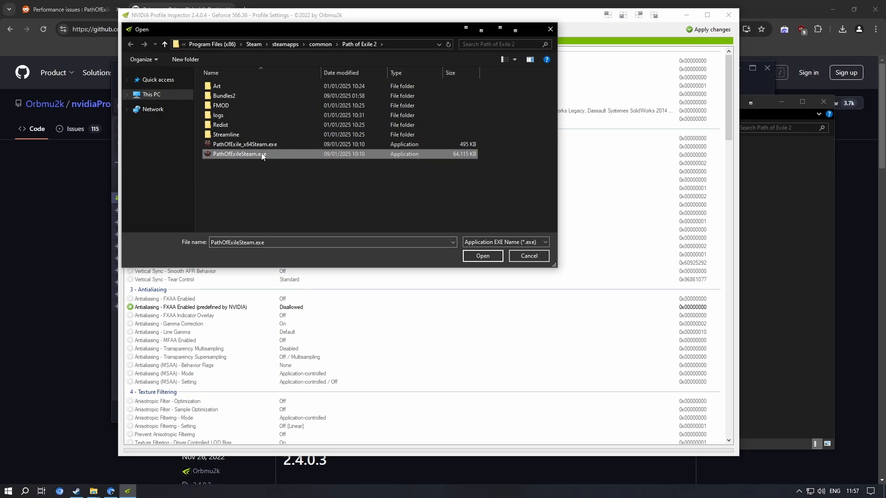
{"action": "left_click", "coordinate": [485, 256]}
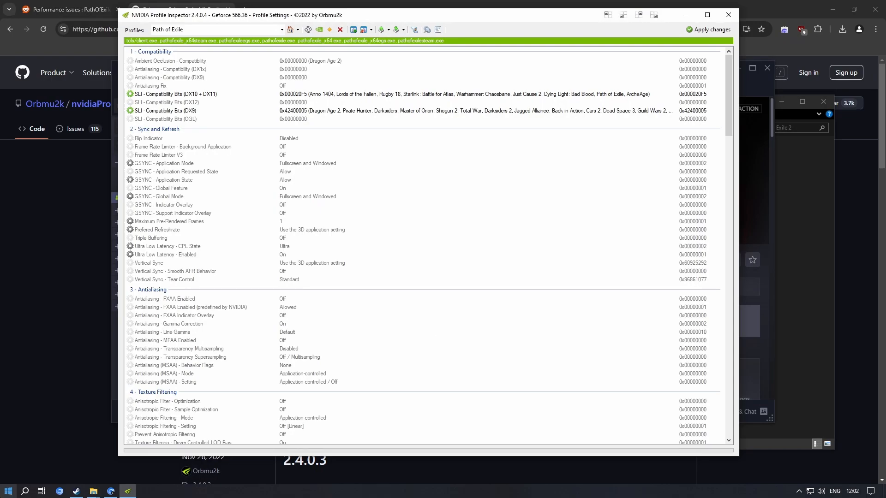
Find Command Prompt by searching for "cmd" and run it as administrator.
{"action": "key", "text": "super"}
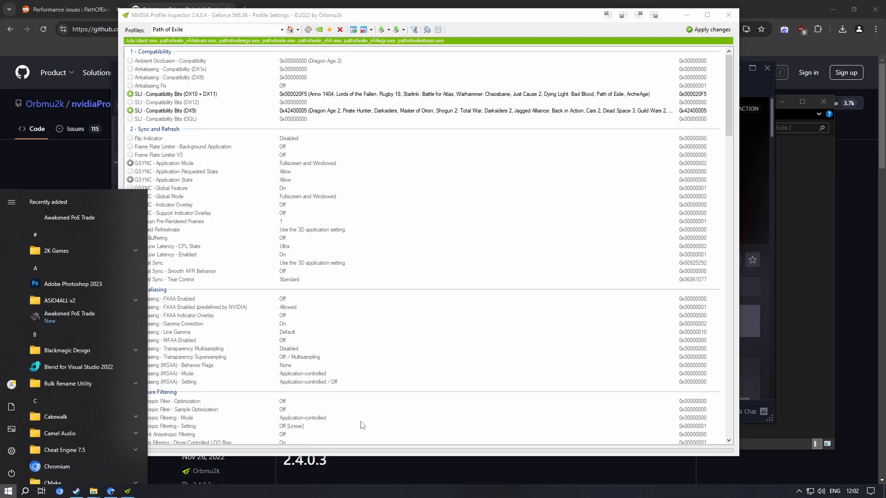
{"action": "type", "text": "cmd"}
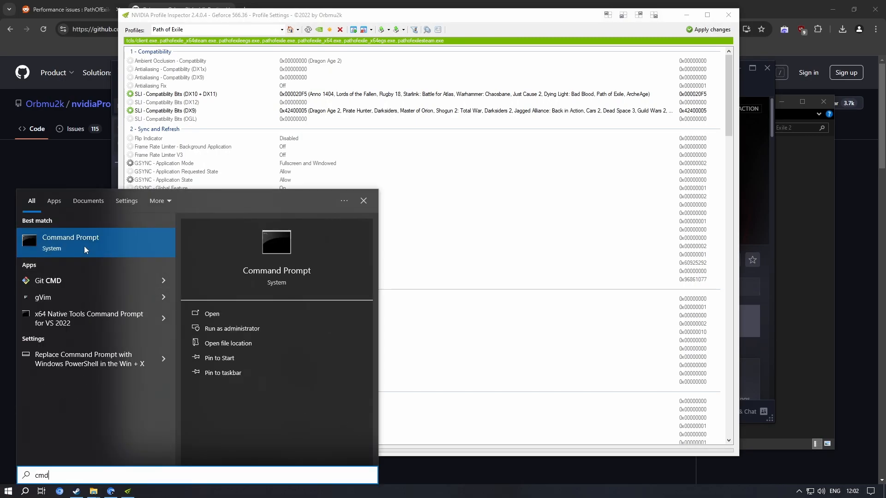
{"action": "right_click", "coordinate": [62, 243]}
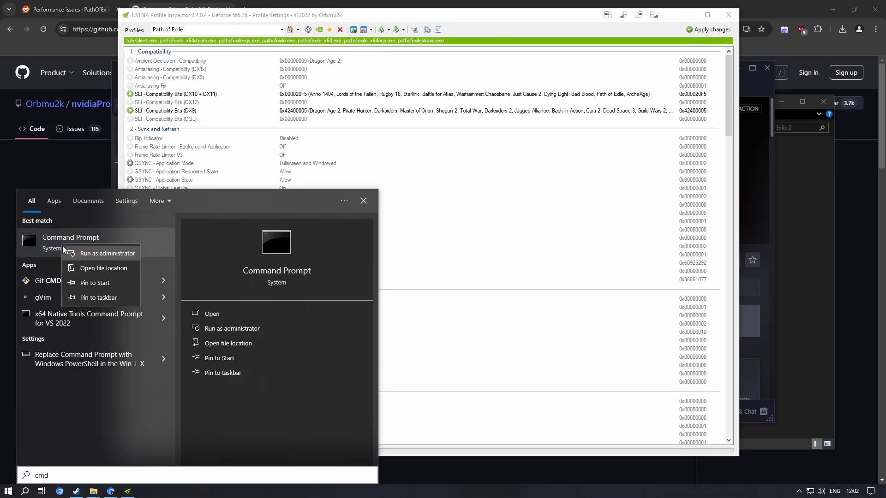
{"action": "left_click", "coordinate": [108, 253]}
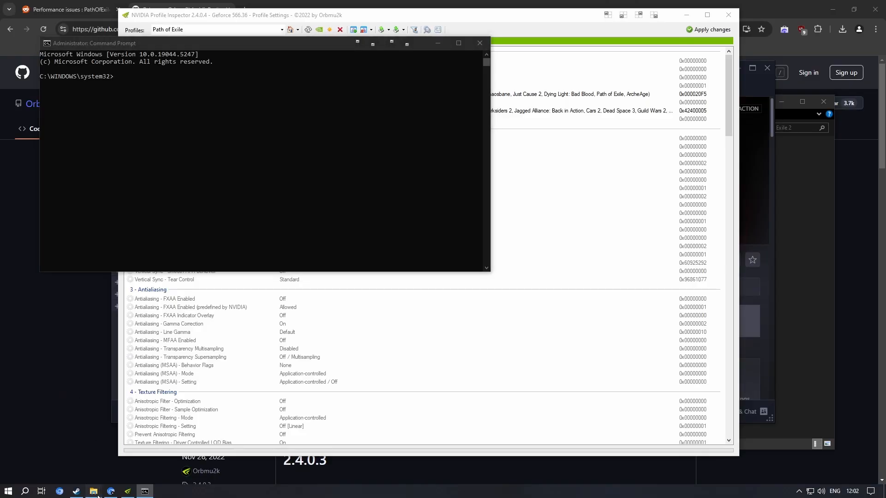
Copy the full path of the Path of Exile 2 game folder from File Explorer.
{"action": "mouse_move", "coordinate": [94, 490]}
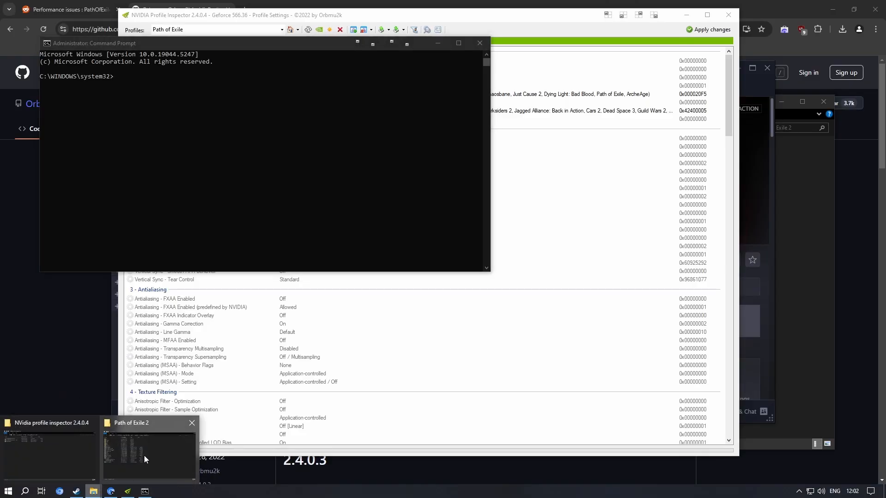
{"action": "left_click", "coordinate": [144, 456]}
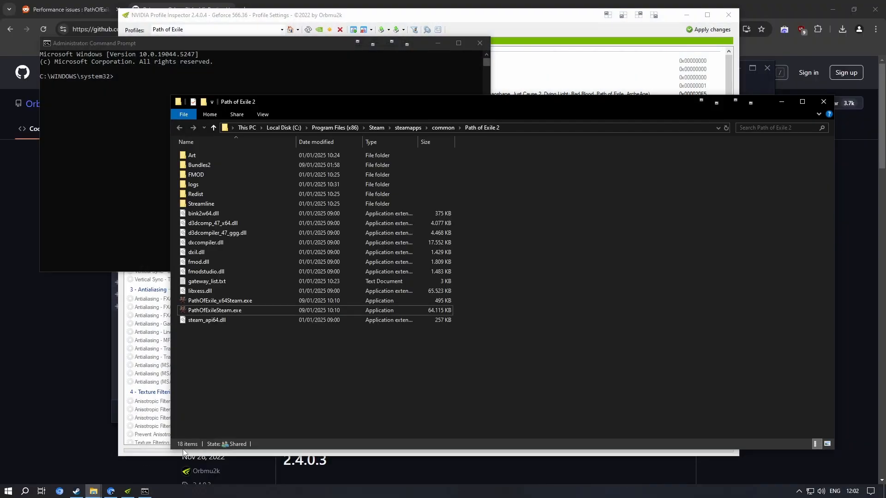
{"action": "left_click", "coordinate": [518, 128]}
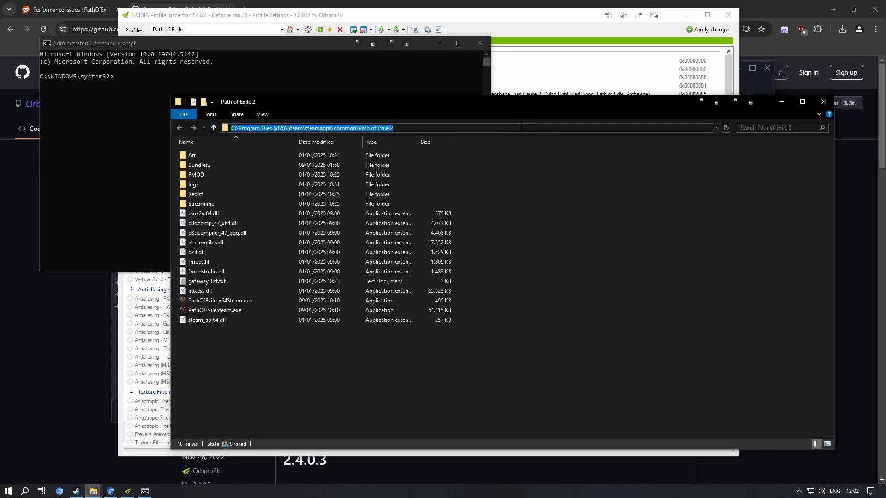
{"action": "right_click", "coordinate": [405, 129]}
{"action": "left_click", "coordinate": [445, 157]}
Change the Command Prompt's working directory to the copied Path of Exile 2 folder path with cd.
{"action": "left_click", "coordinate": [109, 111]}
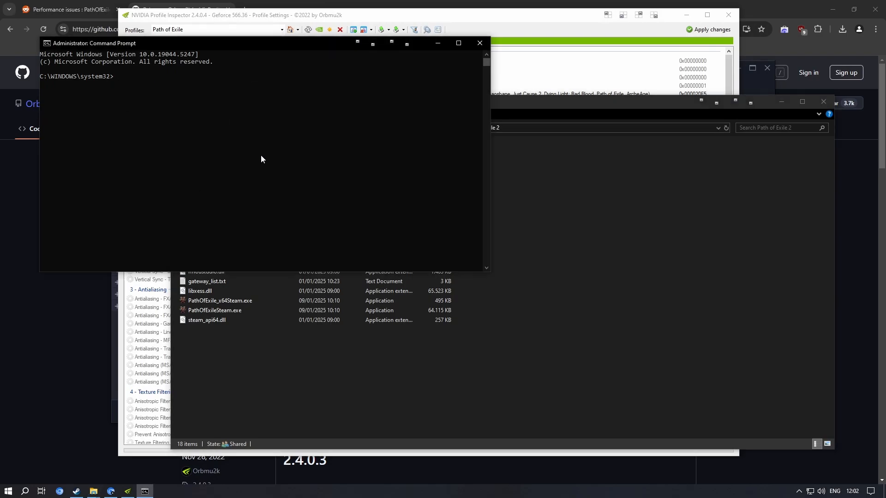
{"action": "type", "text": "cd"}
{"action": "key", "text": "ctrl+v"}
{"action": "key", "text": "Return"}
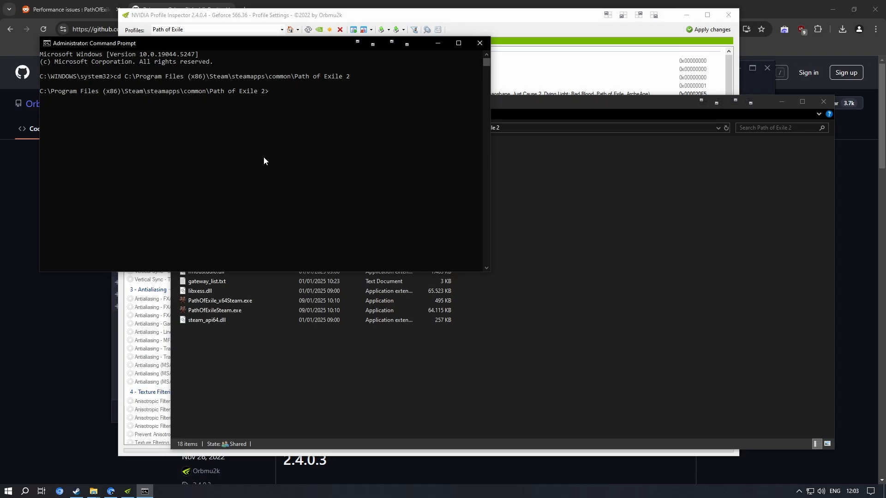
Create a symbolic link poe2.exe to PathOfExileSteam.exe with mklink and select the link in the game folder.
{"action": "type", "text": "mklink"}
{"action": "type", "text": " poe2."}
{"action": "type", "text": "exe"}
{"action": "type", "text": " P"}
{"action": "key", "text": "Tab"}
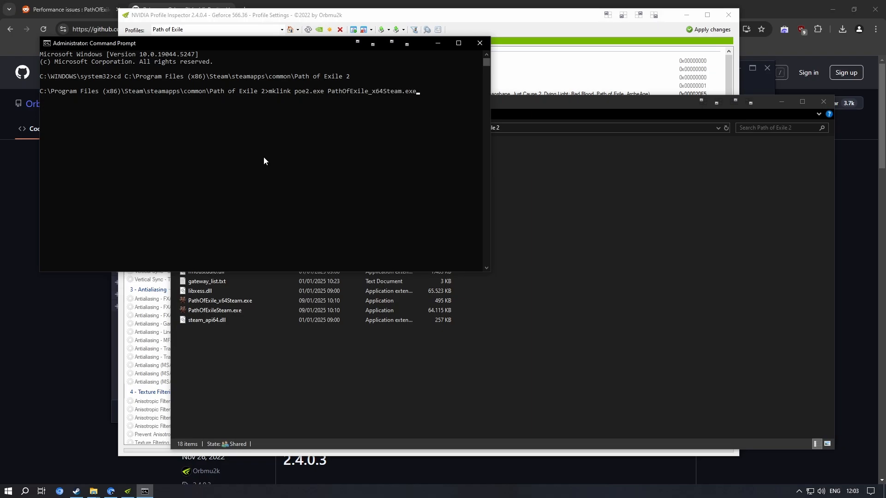
{"action": "key", "text": "Tab"}
{"action": "key", "text": "Return"}
{"action": "left_click", "coordinate": [567, 377]}
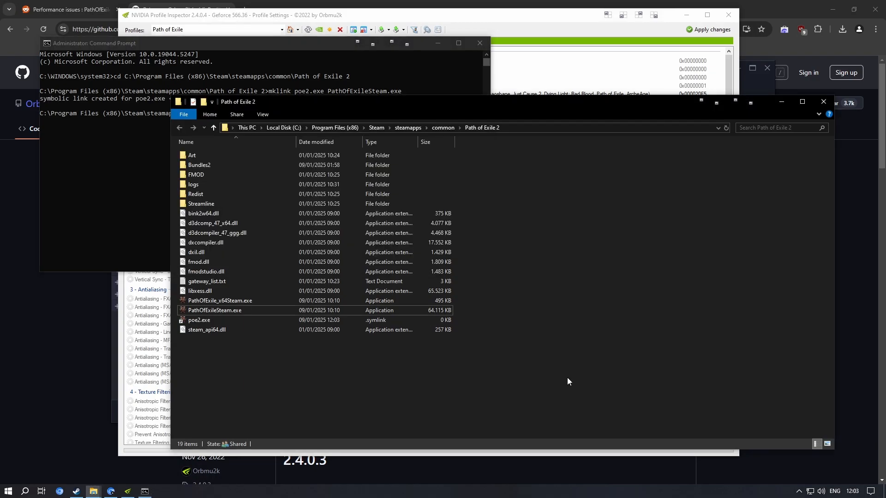
{"action": "left_click", "coordinate": [189, 322]}
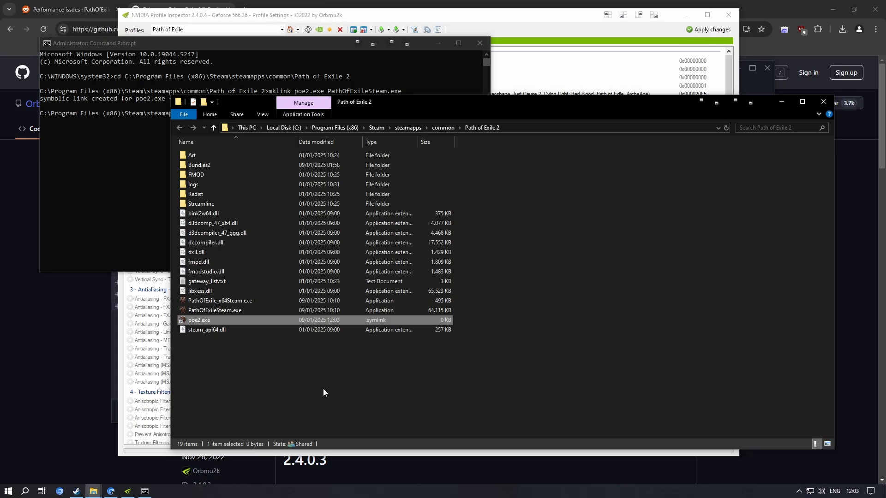
In NVIDIA Profile Inspector, add poe2.exe from the game folder to the Path of Exile 2 profile and apply the changes.
{"action": "left_click", "coordinate": [490, 20]}
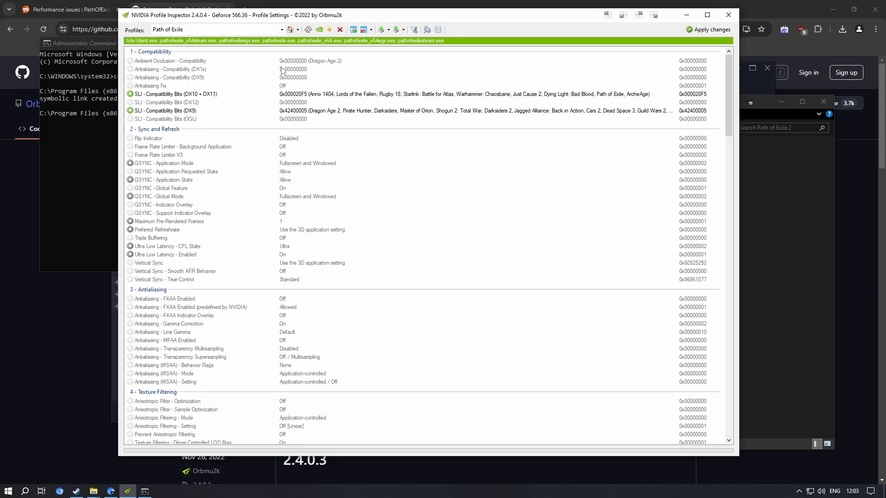
{"action": "left_click", "coordinate": [281, 29]}
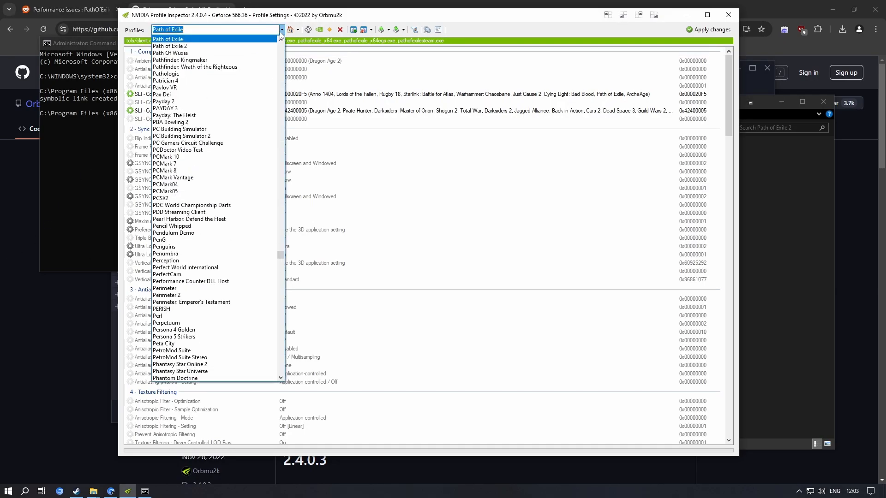
{"action": "left_click", "coordinate": [174, 46]}
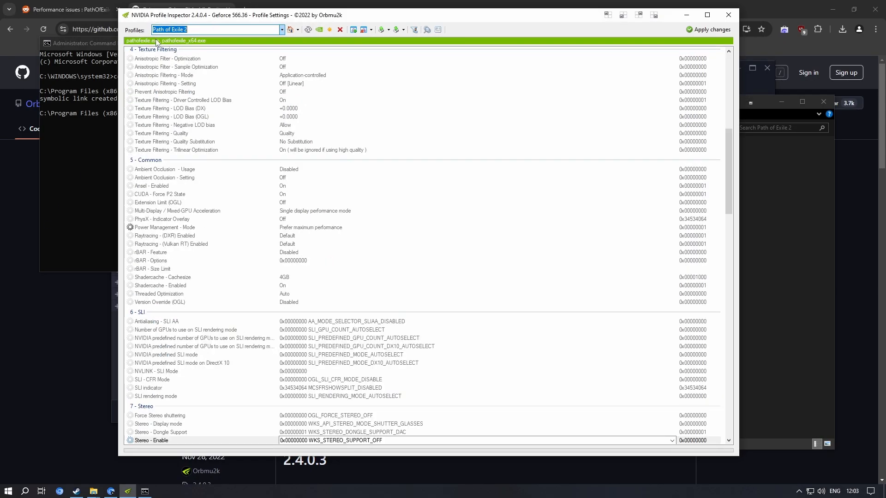
{"action": "left_click", "coordinate": [353, 31]}
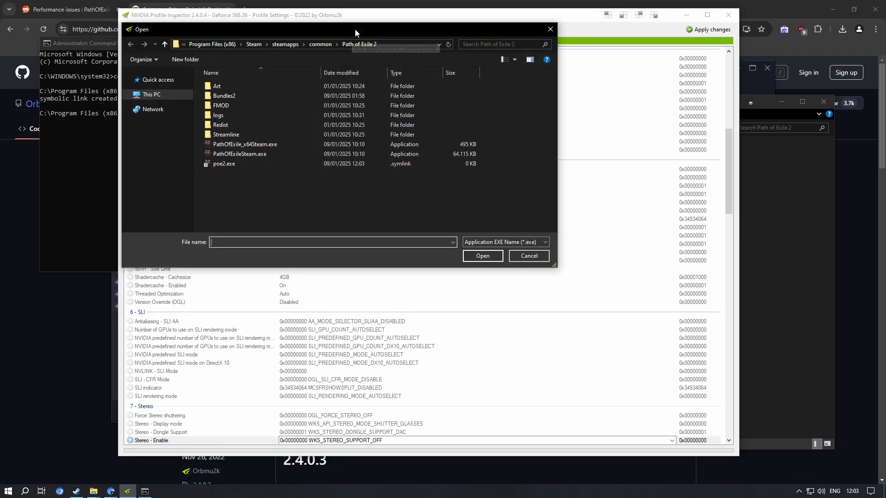
{"action": "left_click", "coordinate": [235, 165]}
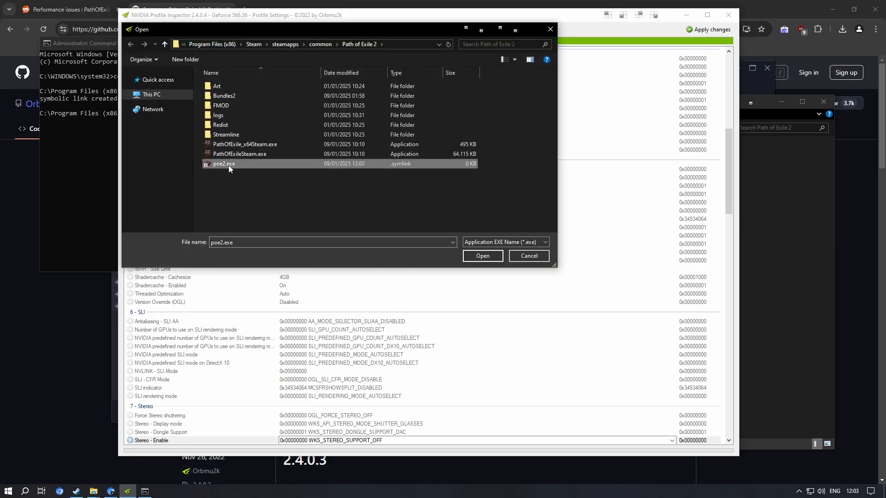
{"action": "left_click", "coordinate": [482, 257]}
{"action": "left_click", "coordinate": [703, 30]}
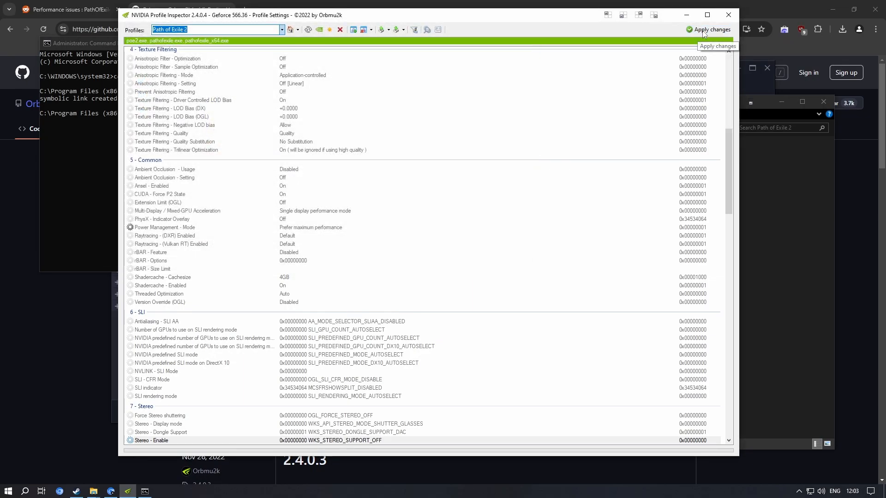
Close NVIDIA Profile Inspector and Command Prompt, leaving the game folder in front.
{"action": "left_click", "coordinate": [728, 15]}
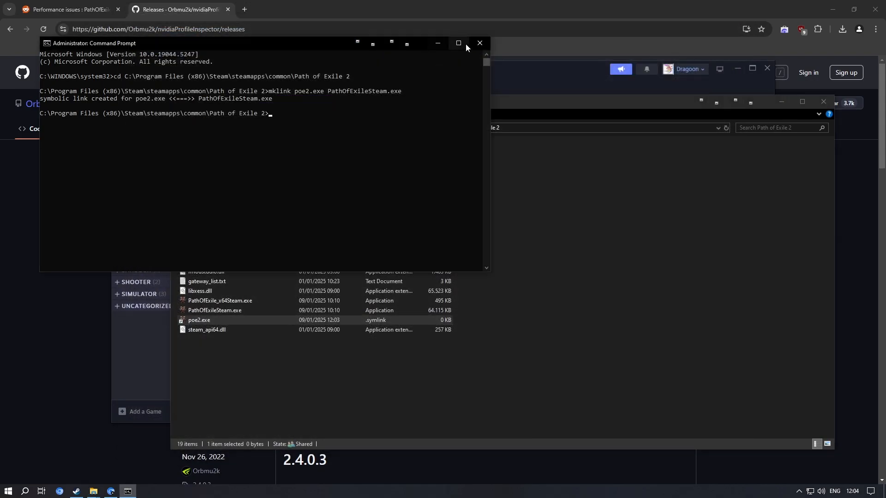
{"action": "left_click", "coordinate": [480, 43]}
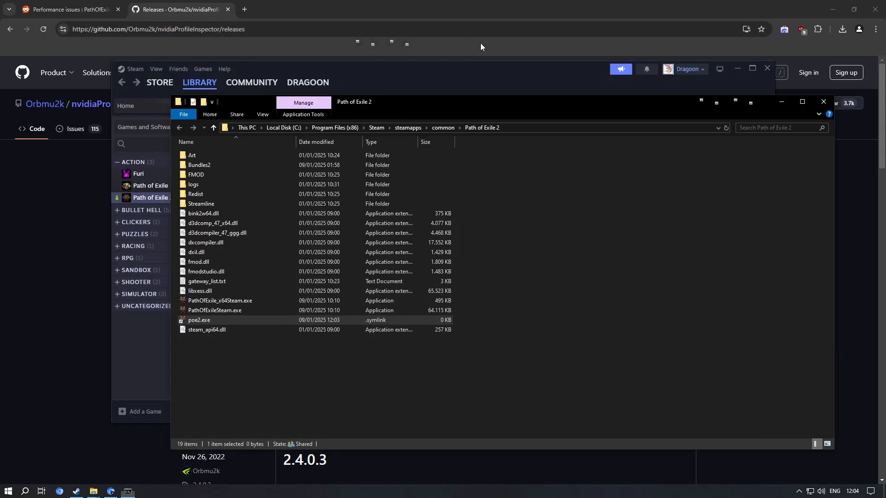
{"action": "left_click", "coordinate": [331, 408]}
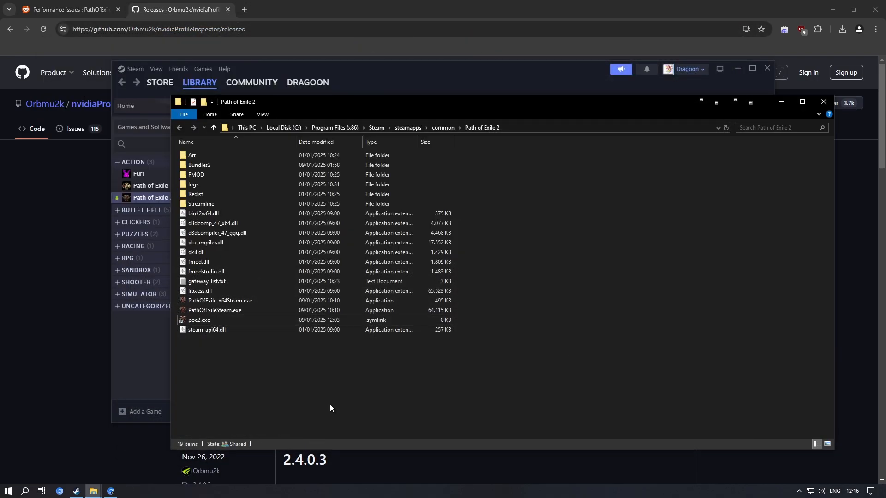
{"action": "left_click", "coordinate": [145, 369]}
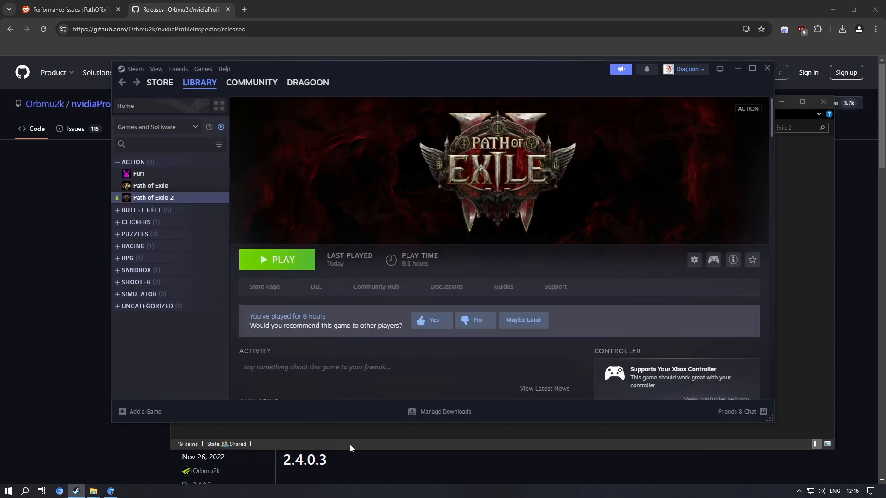
{"action": "left_click", "coordinate": [331, 437]}
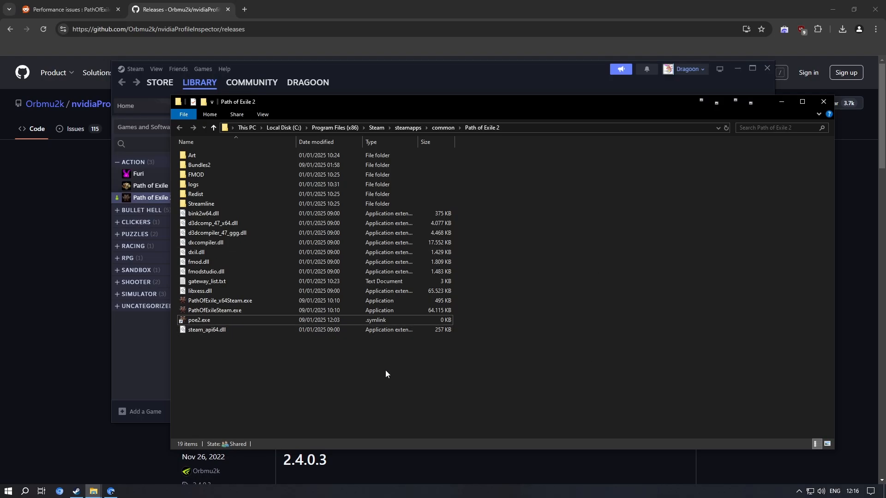
{"action": "left_click", "coordinate": [134, 367]}
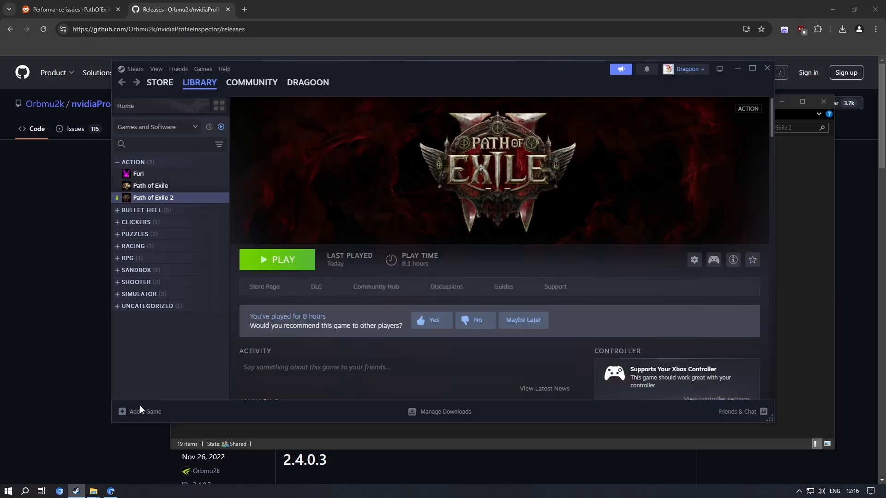
{"action": "left_click", "coordinate": [142, 409]}
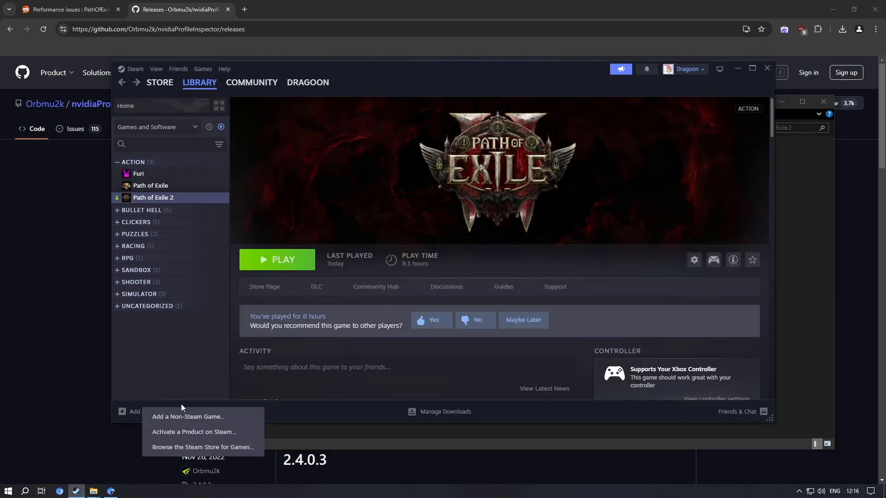
{"action": "left_click", "coordinate": [174, 365]}
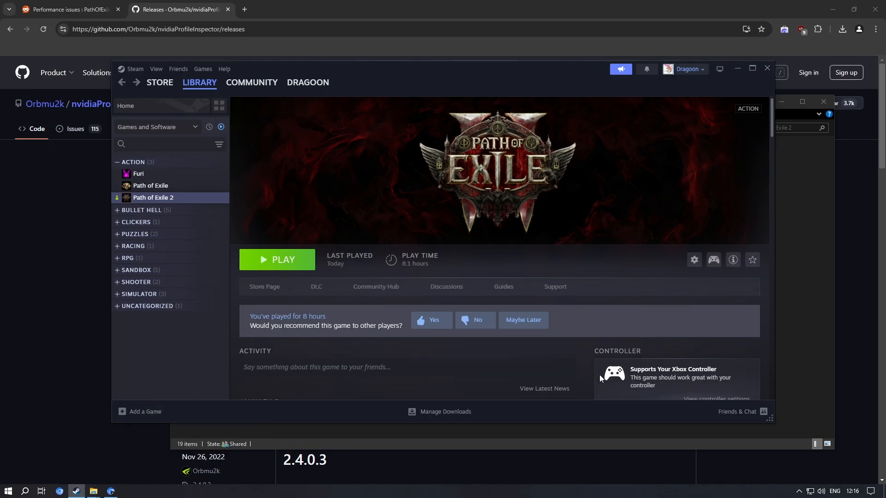
{"action": "left_click", "coordinate": [644, 443]}
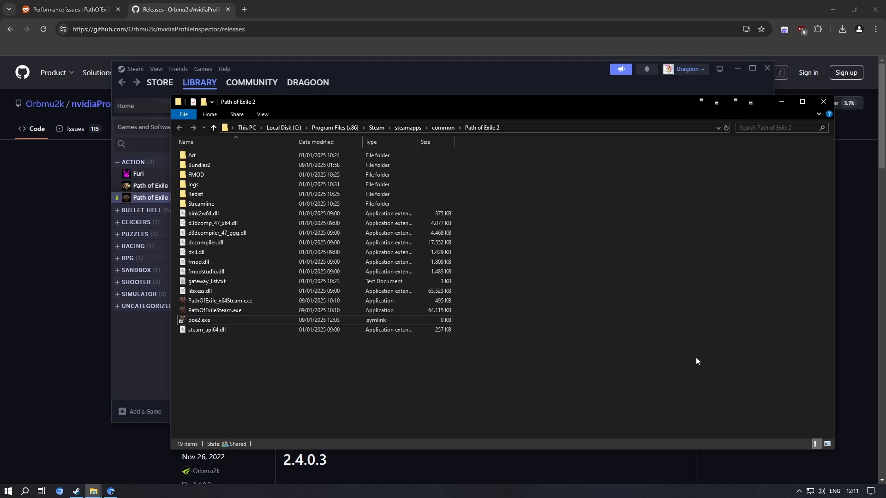
Open NVIDIA Control Panel at its global 3D settings.
{"action": "left_click", "coordinate": [799, 491]}
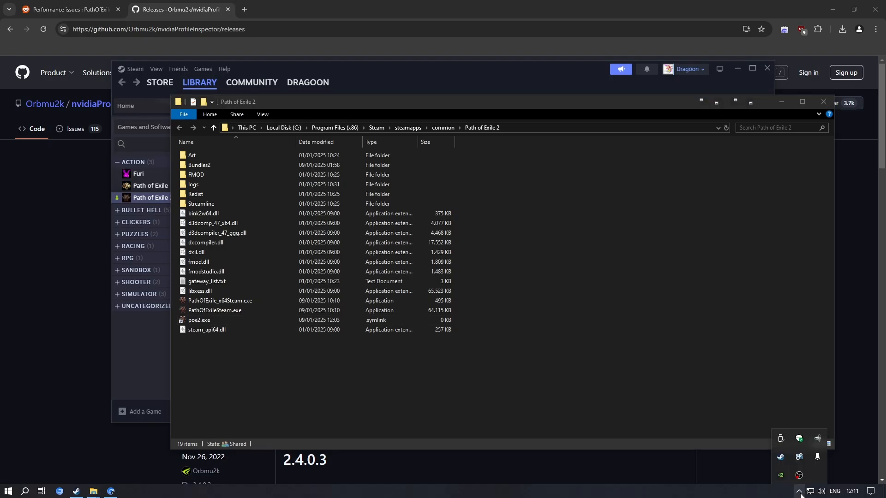
{"action": "right_click", "coordinate": [778, 475]}
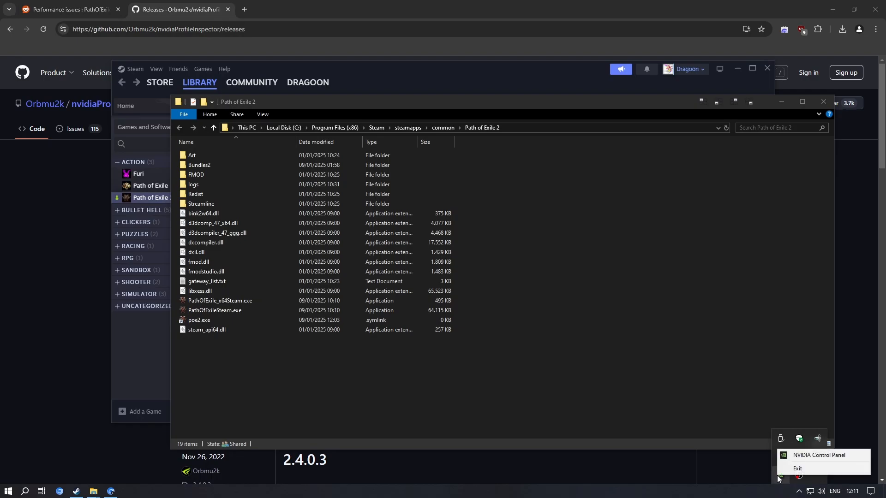
{"action": "left_click", "coordinate": [831, 458]}
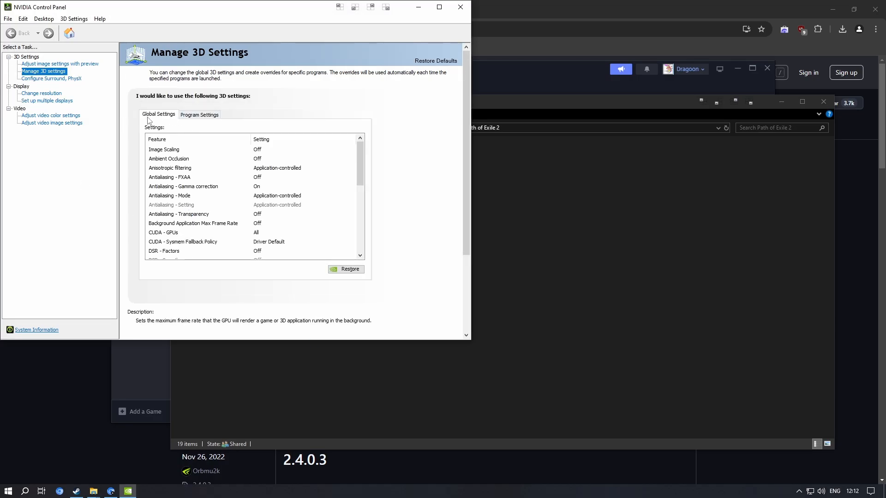
Set the global Shader Cache Size to 100 GB and apply the change.
{"action": "left_click_drag", "start_coordinate": [359, 154], "coordinate": [360, 209]}
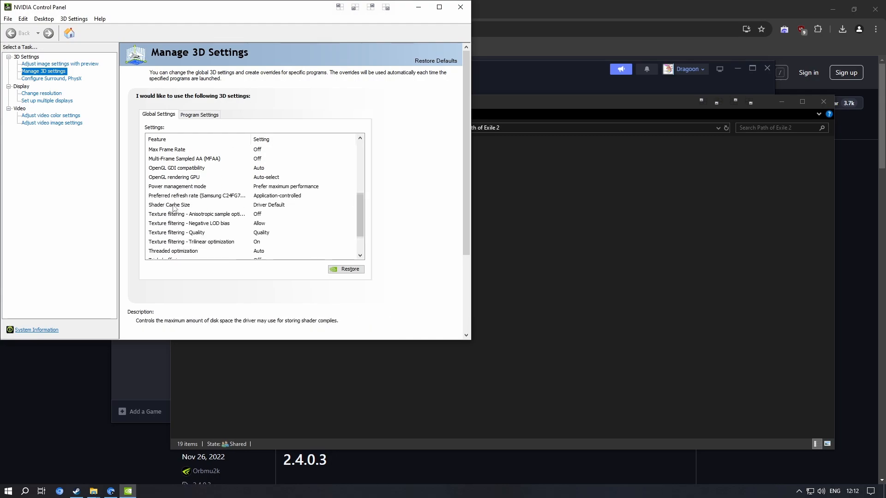
{"action": "left_click", "coordinate": [282, 206]}
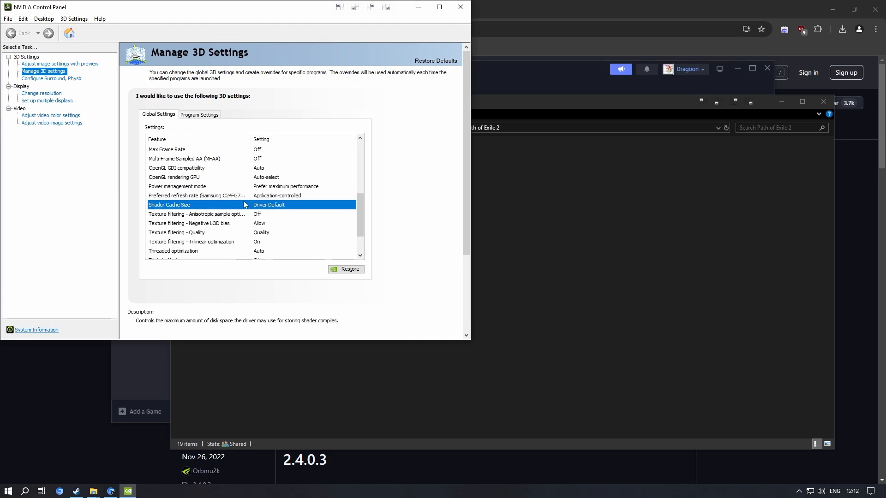
{"action": "left_click", "coordinate": [287, 207]}
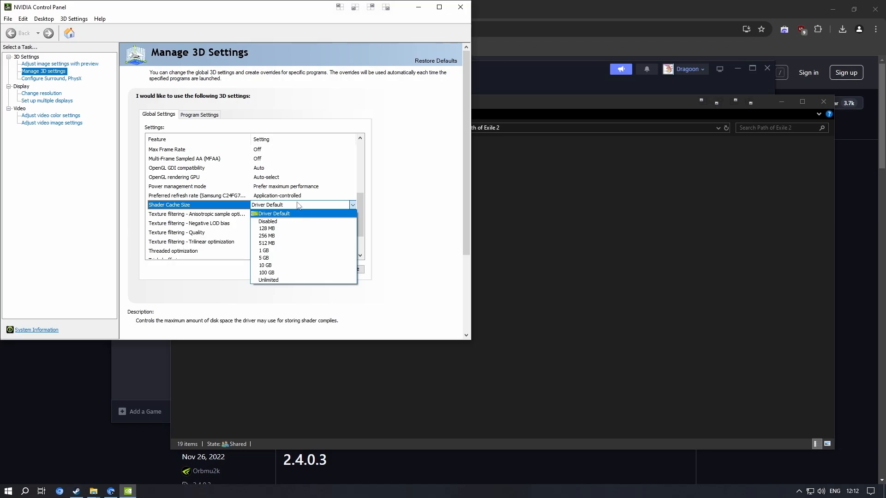
{"action": "left_click", "coordinate": [286, 273]}
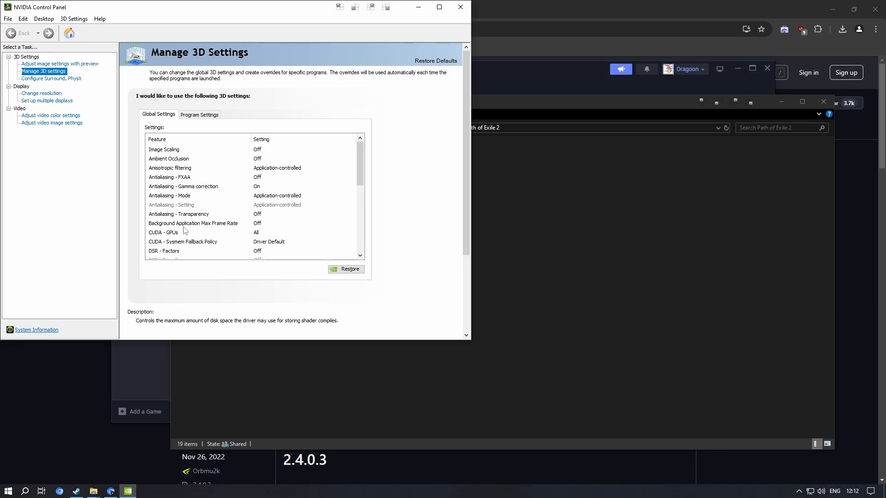
{"action": "left_click_drag", "start_coordinate": [358, 191], "coordinate": [357, 212]}
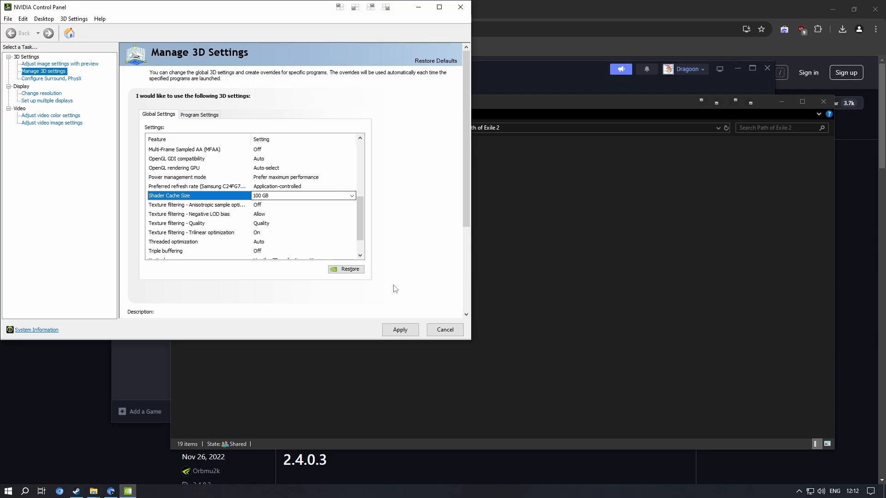
{"action": "left_click", "coordinate": [397, 330]}
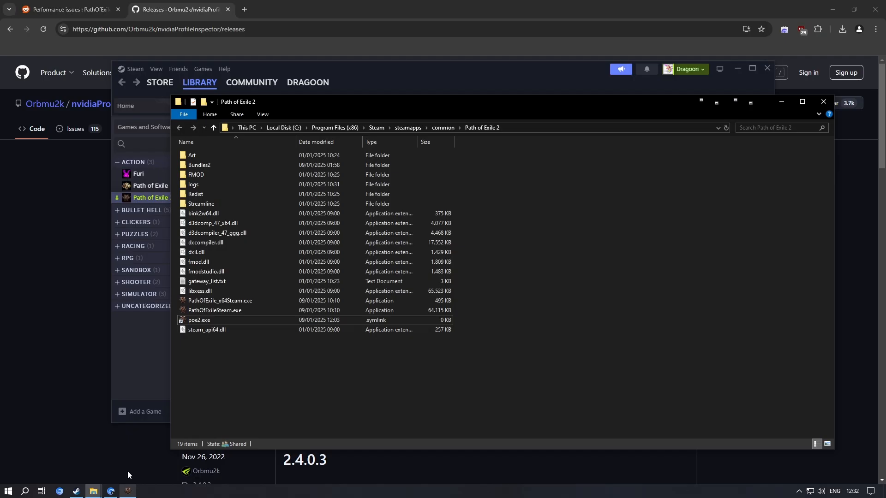
Switch to Path of Exile 2, open its graphics options and choose DirectX12 as the renderer.
{"action": "left_click", "coordinate": [128, 491]}
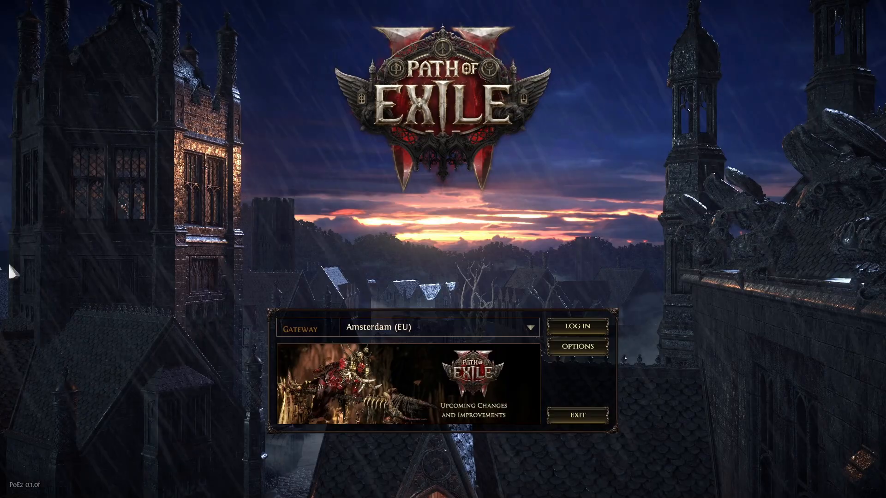
{"action": "left_click", "coordinate": [578, 347]}
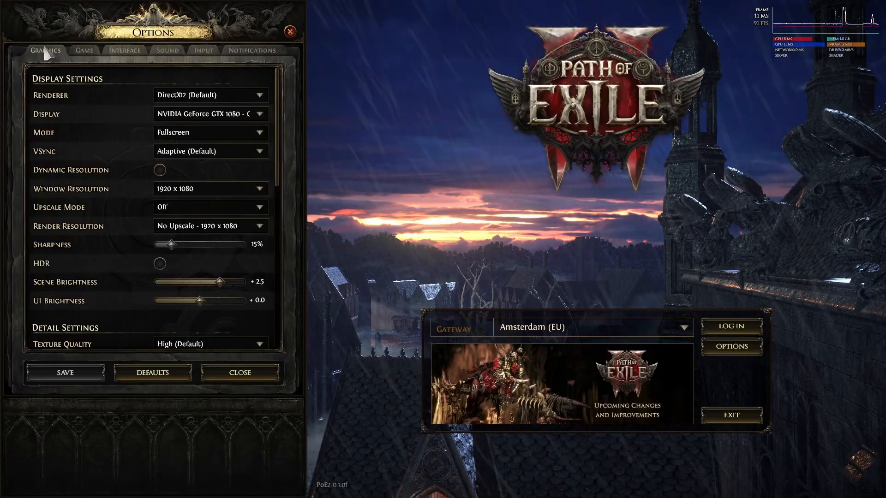
{"action": "left_click", "coordinate": [176, 96]}
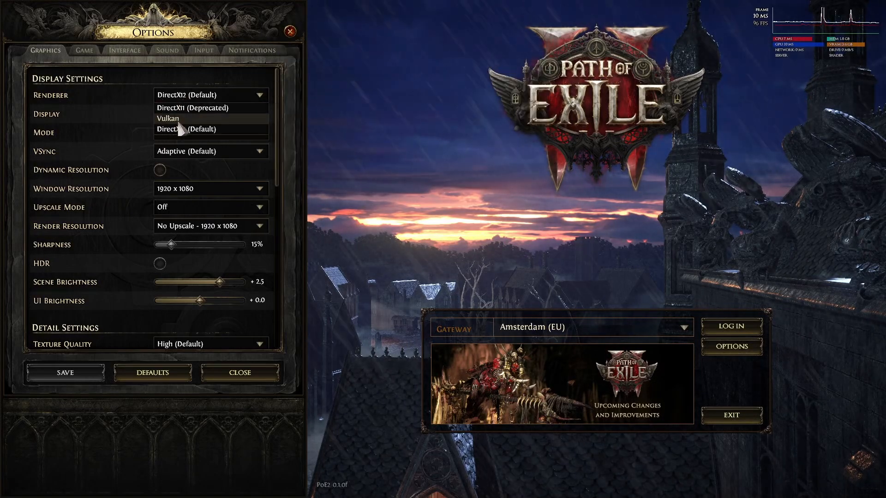
{"action": "left_click", "coordinate": [183, 129]}
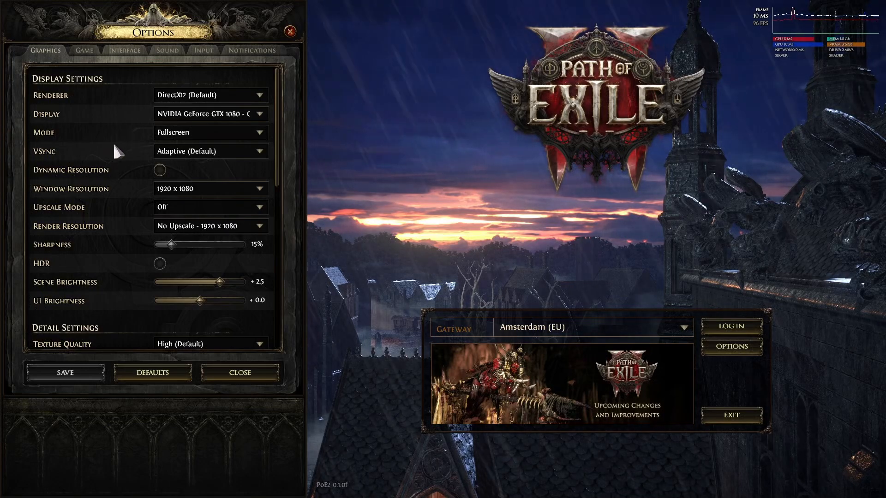
Review the display mode, triple-buffering and engine multithreading options in the game's graphics settings.
{"action": "mouse_move", "coordinate": [164, 140]}
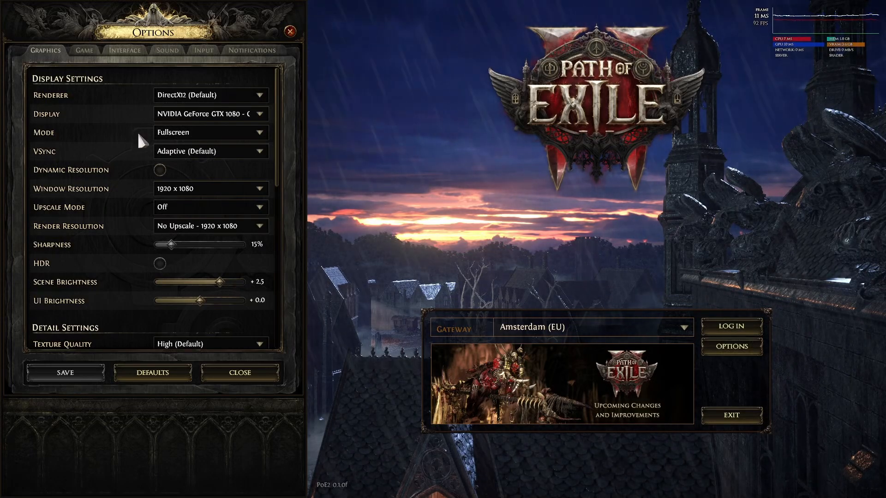
{"action": "scroll", "coordinate": [137, 132], "scroll_direction": "down", "scroll_amount": 10}
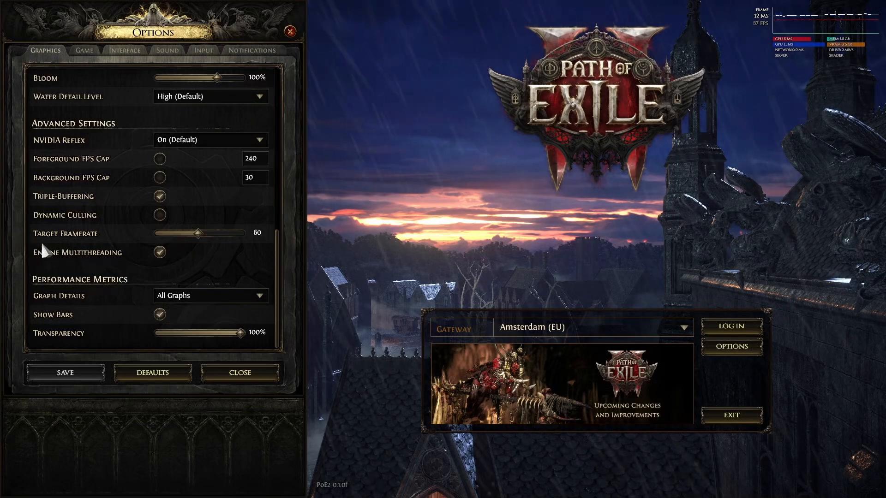
{"action": "mouse_move", "coordinate": [159, 258]}
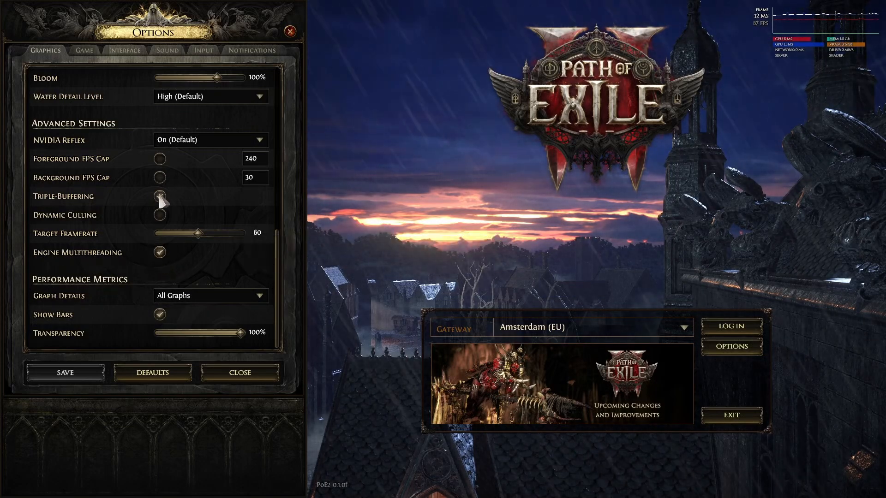
{"action": "mouse_move", "coordinate": [161, 196]}
{"action": "scroll", "coordinate": [106, 200], "scroll_direction": "up", "scroll_amount": 8}
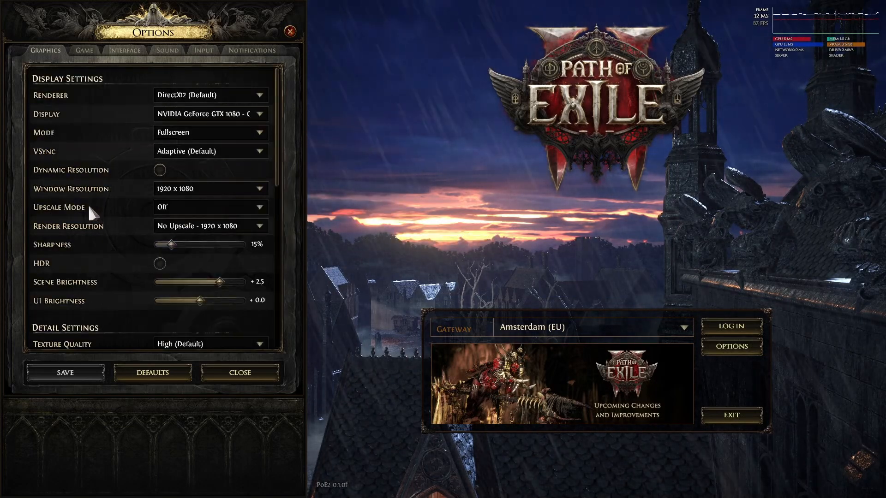